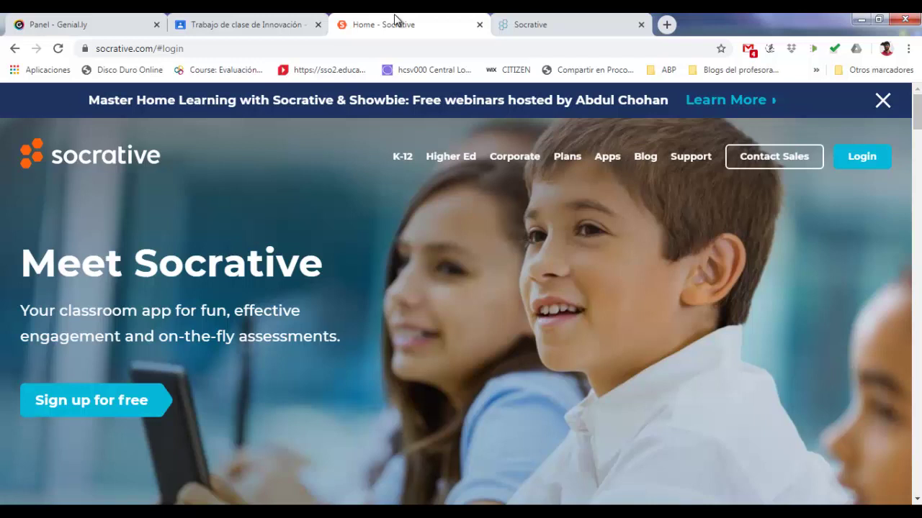
Switch to the second Socrative browser tab with the teacher launch page
{"action": "left_click", "coordinate": [542, 22]}
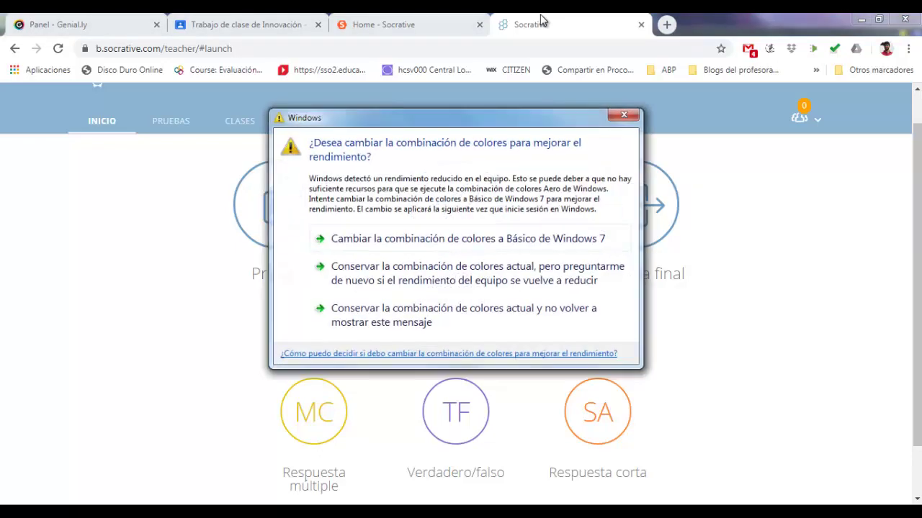
Dismiss the colour-scheme prompt and create a new quiz from PRUEBAS using AÑADIR PRUEBA > Crear nuevo
{"action": "left_click", "coordinate": [623, 116]}
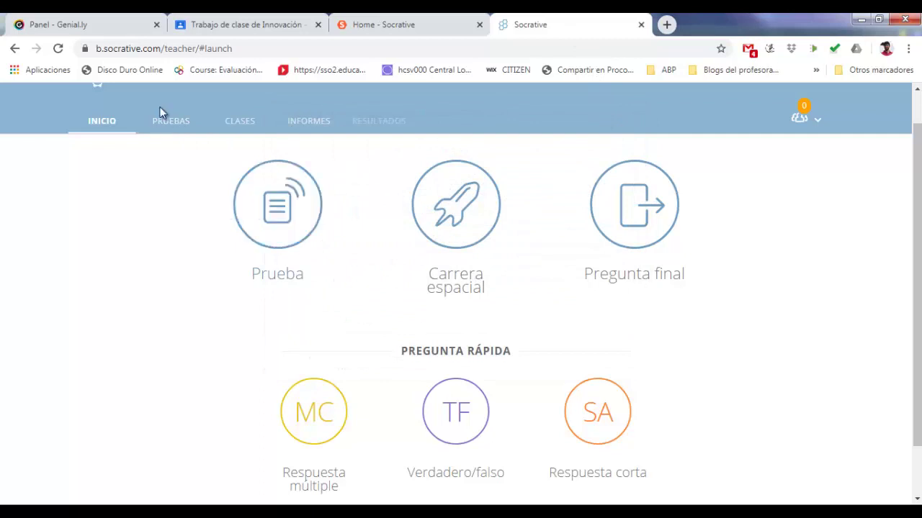
{"action": "left_click", "coordinate": [164, 127]}
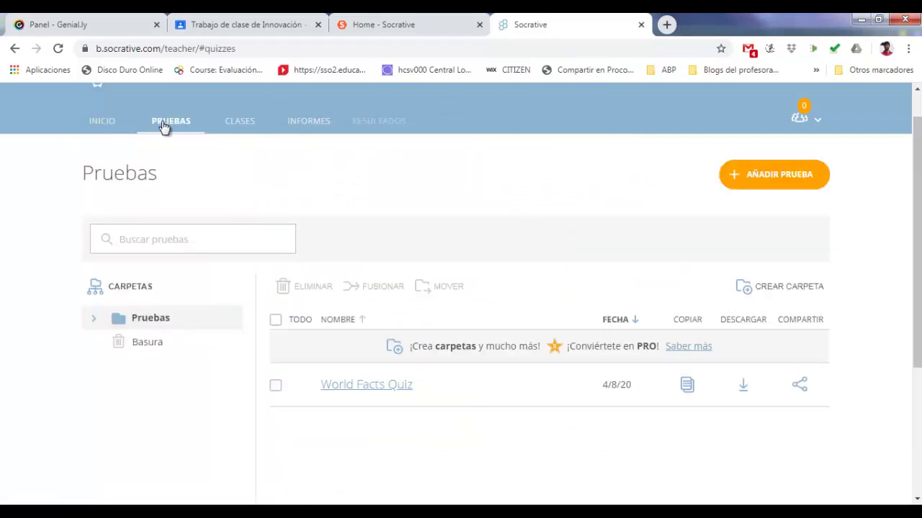
{"action": "left_click", "coordinate": [736, 175]}
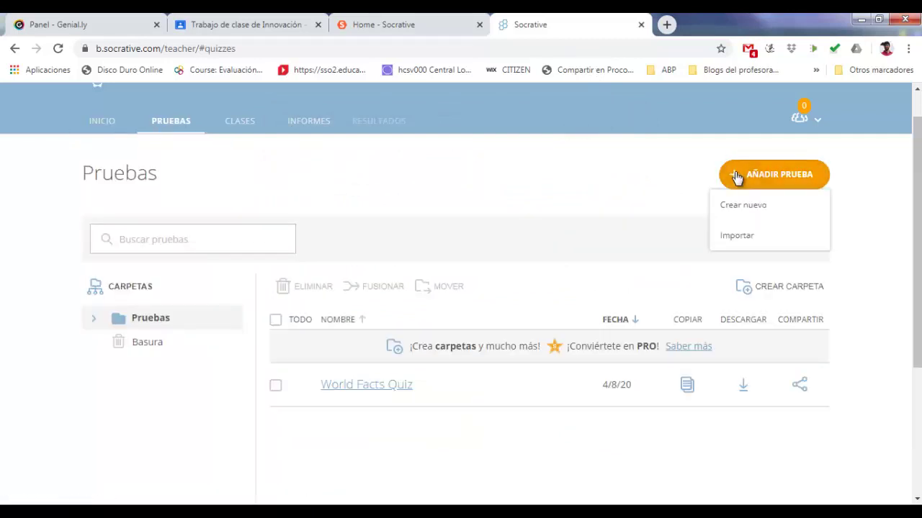
{"action": "left_click", "coordinate": [740, 207]}
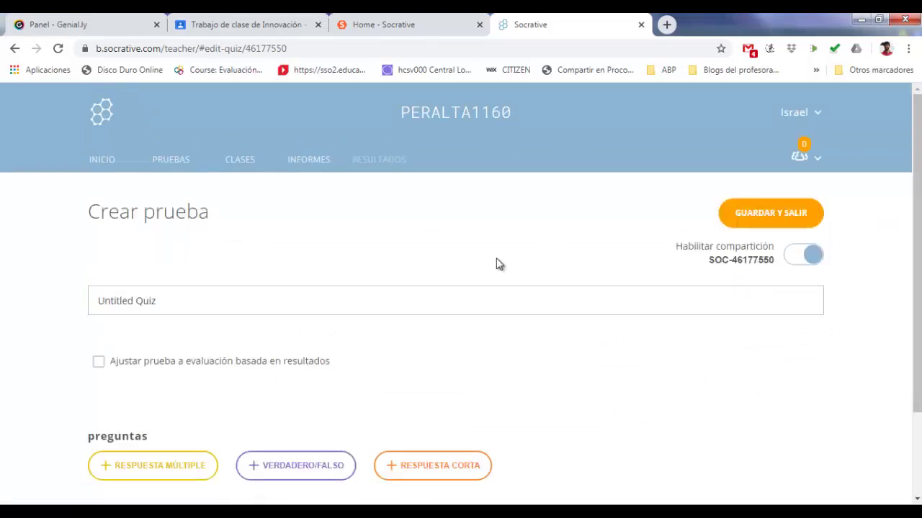
{"action": "left_click", "coordinate": [584, 297]}
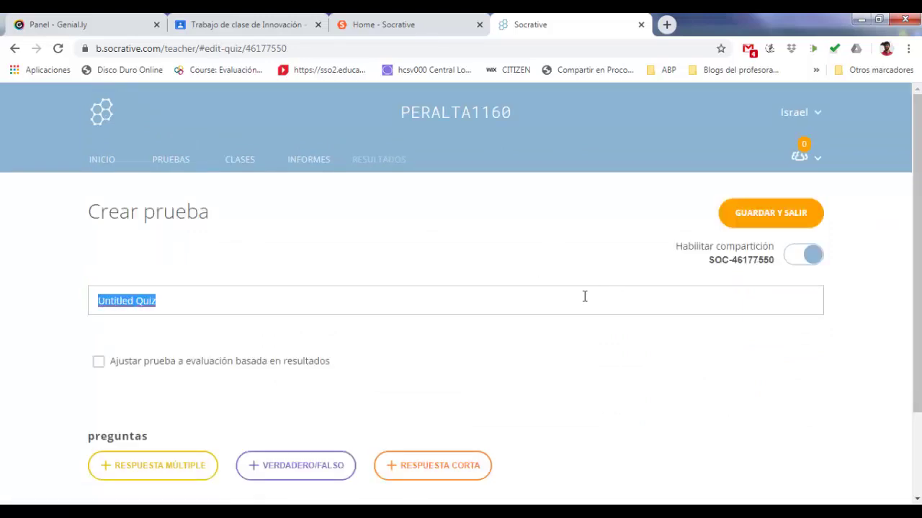
Title the quiz 'Prueba de screecast' and add true/false question 'Es necesario crearse cuenta en Socrative'
{"action": "type", "text": "P"}
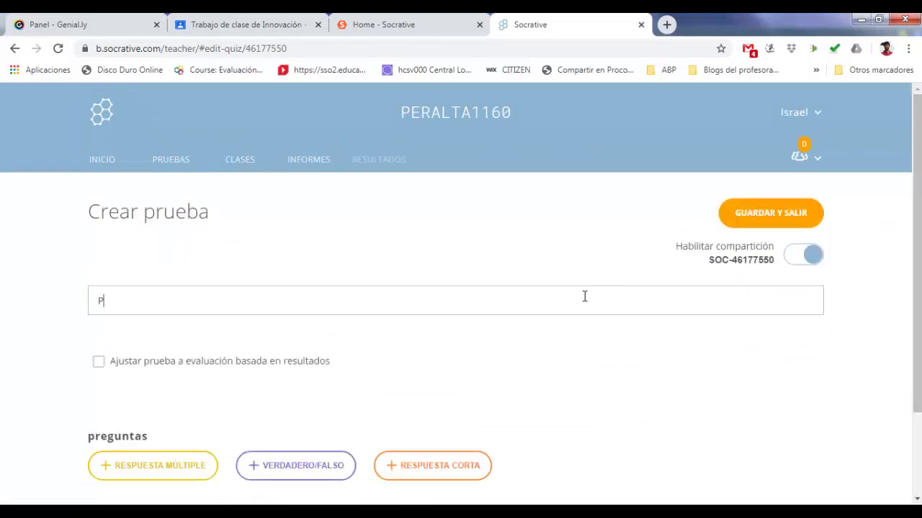
{"action": "type", "text": "rueba de screec"}
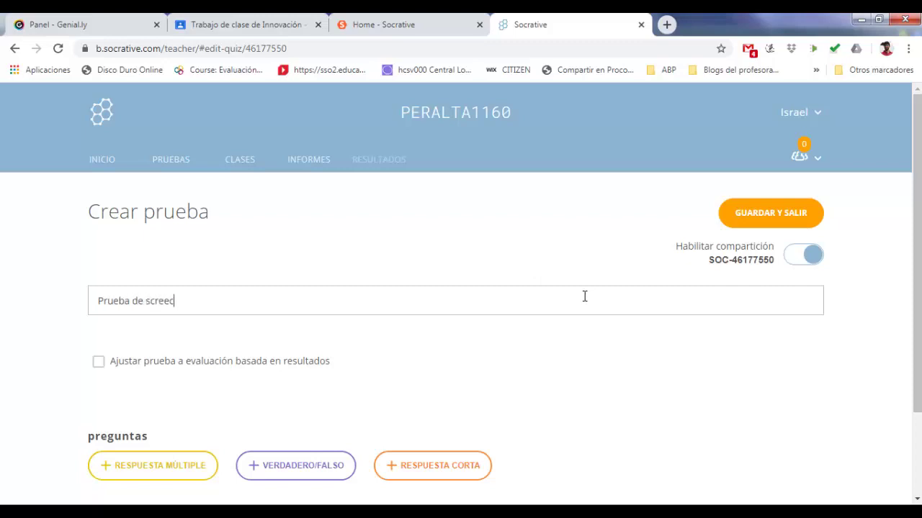
{"action": "type", "text": "ast"}
{"action": "scroll", "coordinate": [884, 323], "scroll_direction": "down", "scroll_amount": 1}
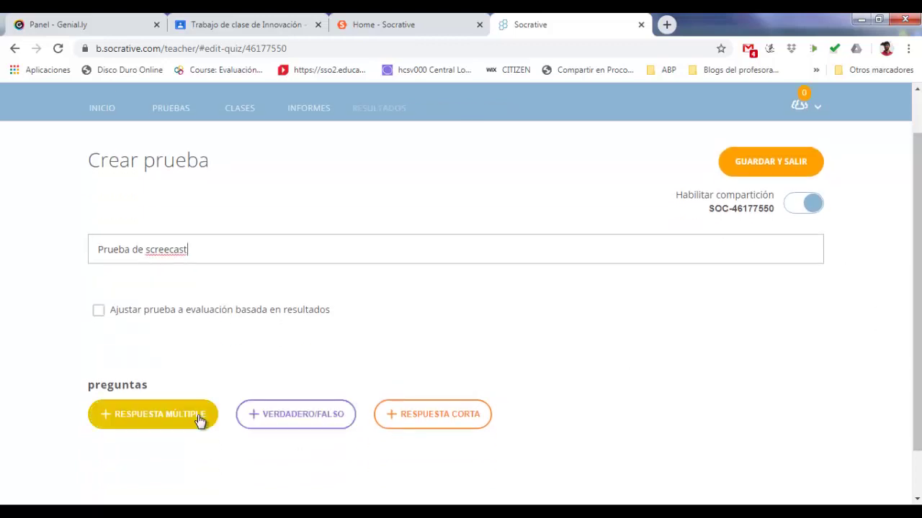
{"action": "left_click", "coordinate": [272, 414]}
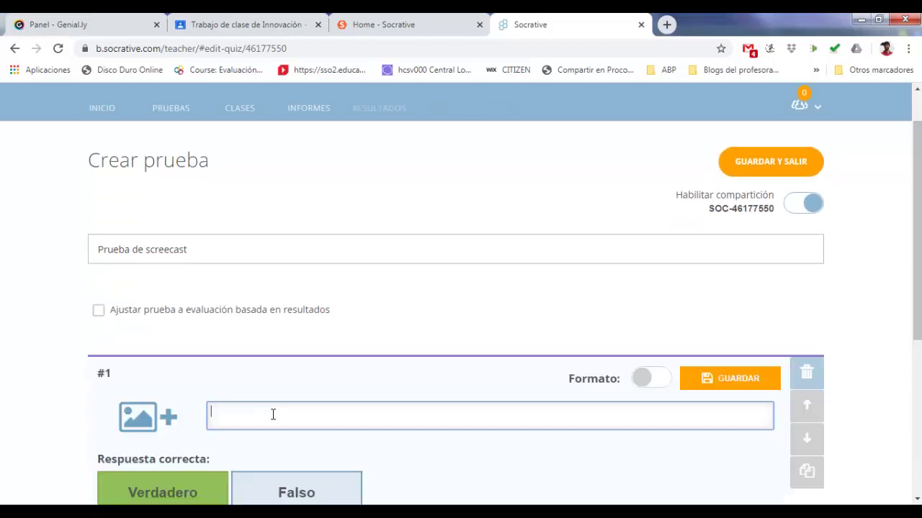
{"action": "type", "text": "Es necesario crearse cuenta en Soc"}
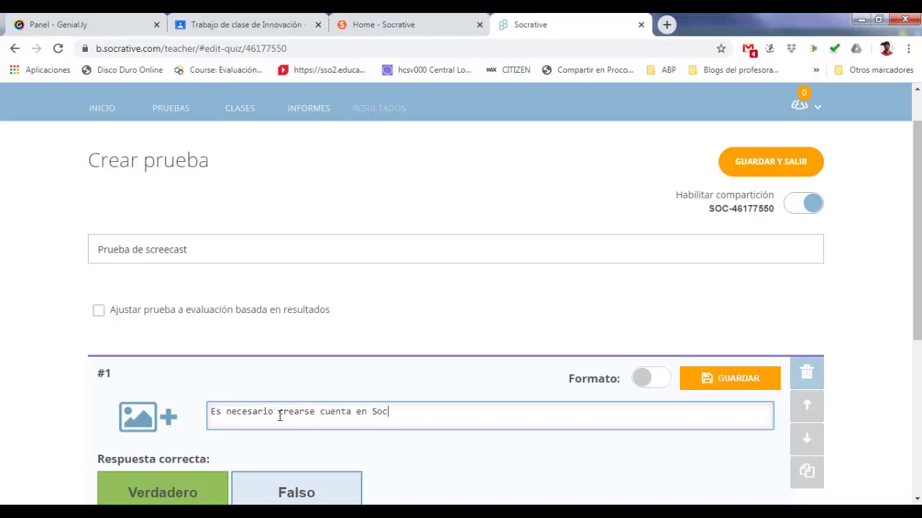
{"action": "type", "text": "rative"}
{"action": "left_click_drag", "start_coordinate": [916, 229], "coordinate": [915, 283]}
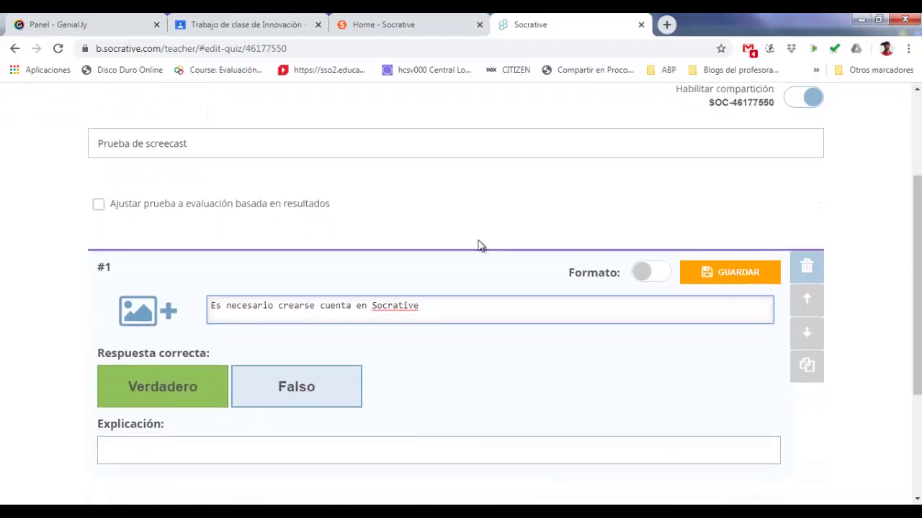
{"action": "left_click", "coordinate": [91, 207]}
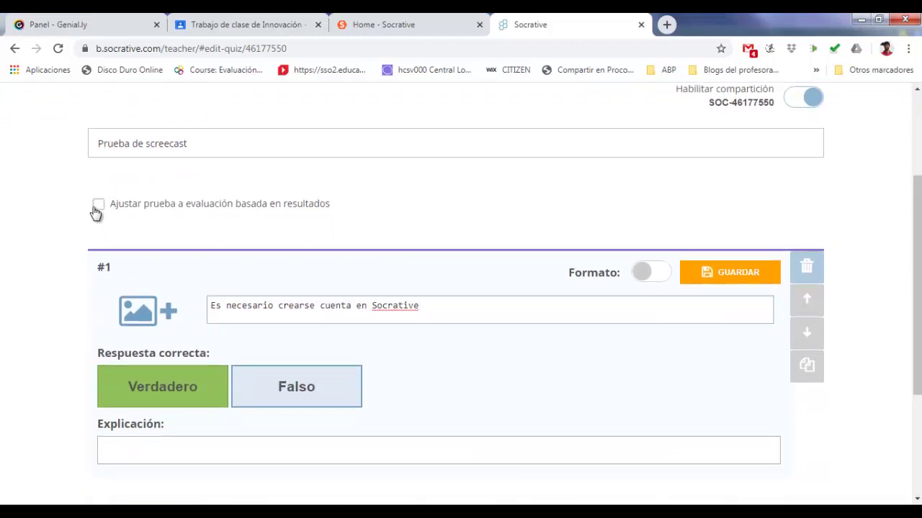
Mark Verdadero as correct, add explanation 'Claro que sí', and save question #1
{"action": "left_click", "coordinate": [288, 397]}
{"action": "left_click", "coordinate": [184, 389]}
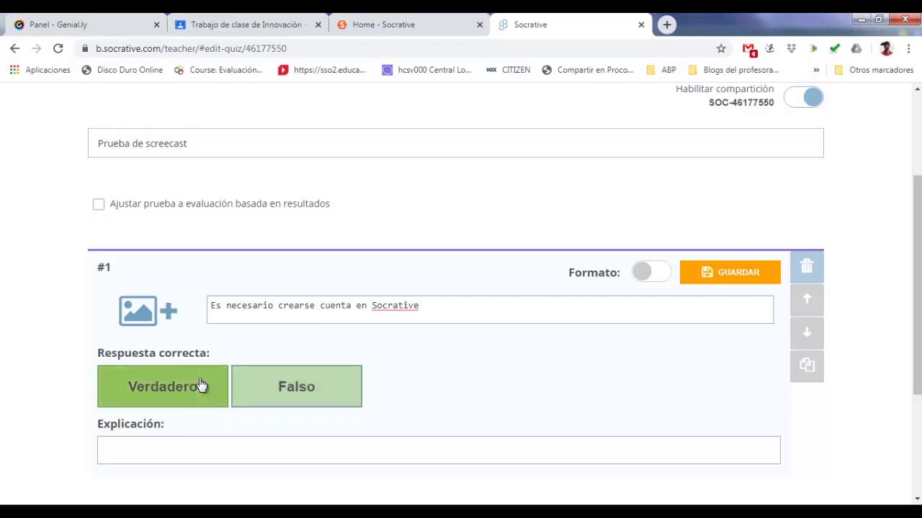
{"action": "left_click", "coordinate": [182, 446]}
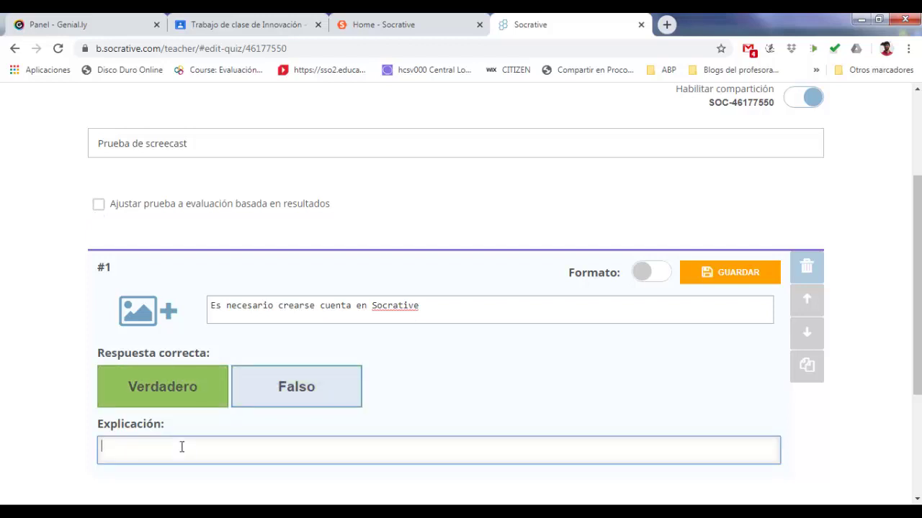
{"action": "type", "text": "Claro que sí"}
{"action": "left_click", "coordinate": [643, 273]}
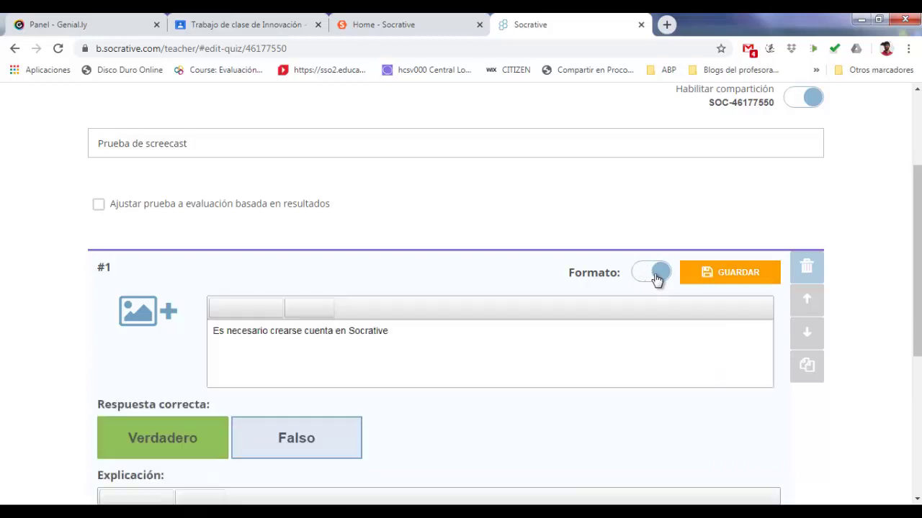
{"action": "left_click_drag", "start_coordinate": [916, 276], "coordinate": [916, 307]}
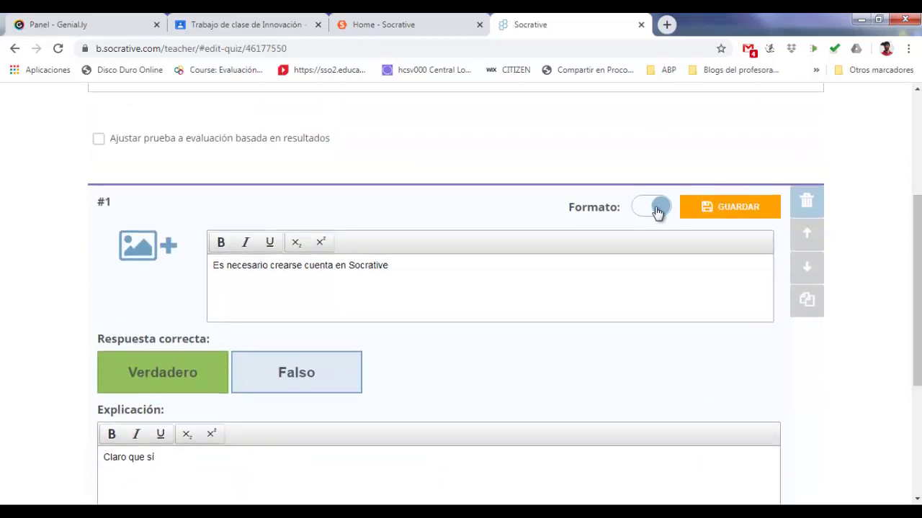
{"action": "left_click", "coordinate": [654, 208]}
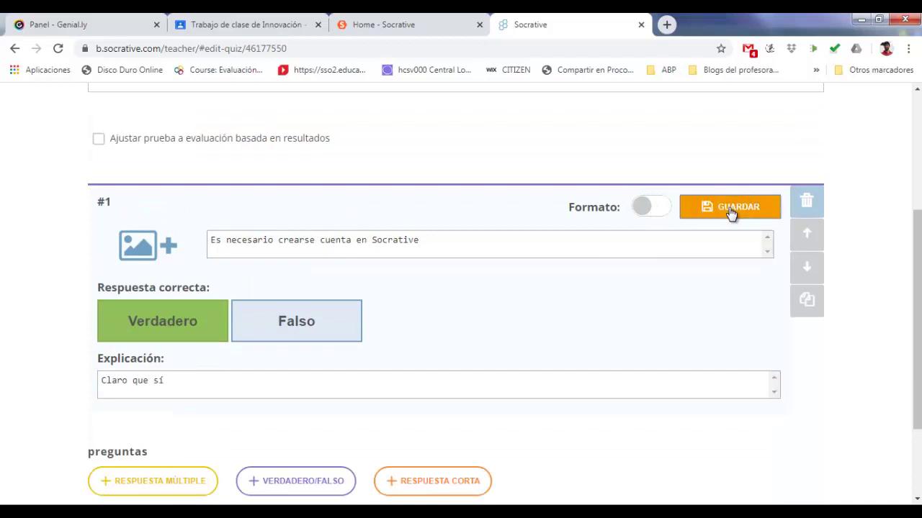
{"action": "left_click", "coordinate": [731, 211]}
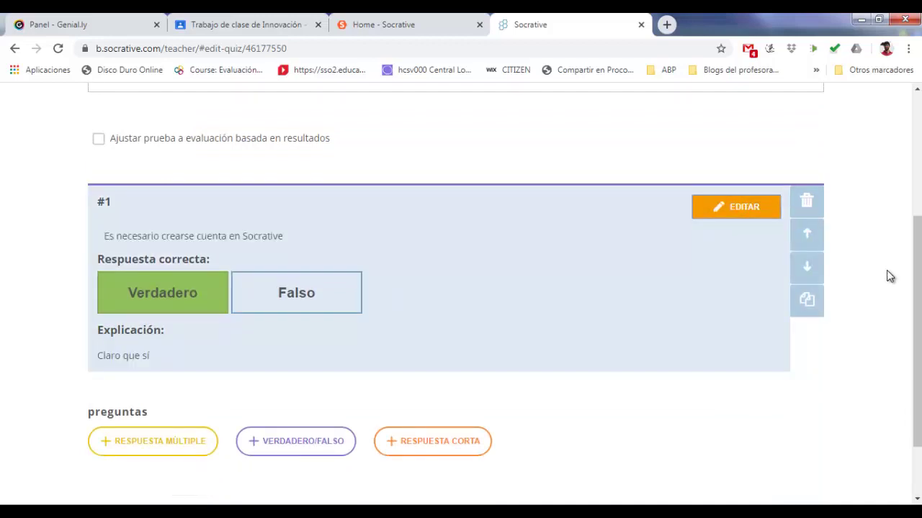
{"action": "left_click_drag", "start_coordinate": [915, 286], "coordinate": [919, 148]}
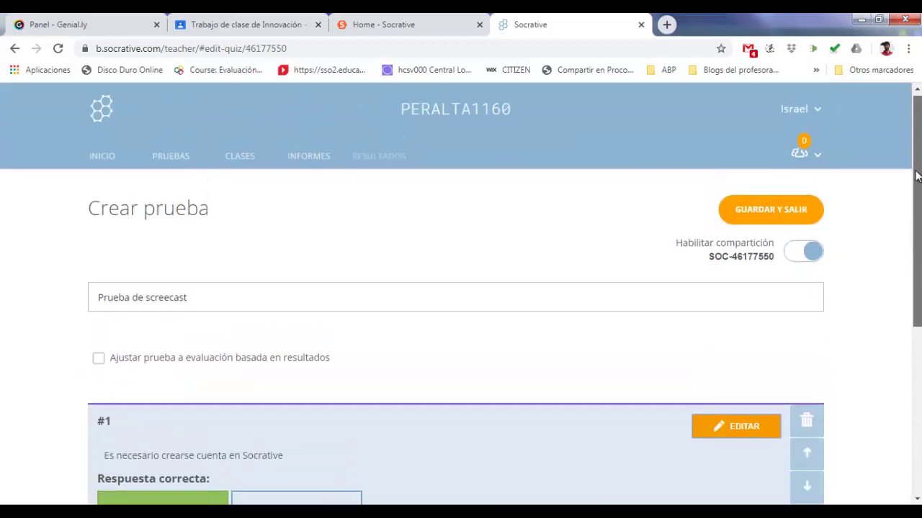
Save and exit the quiz editor with GUARDAR Y SALIR, then return to INICIO
{"action": "left_click", "coordinate": [788, 208]}
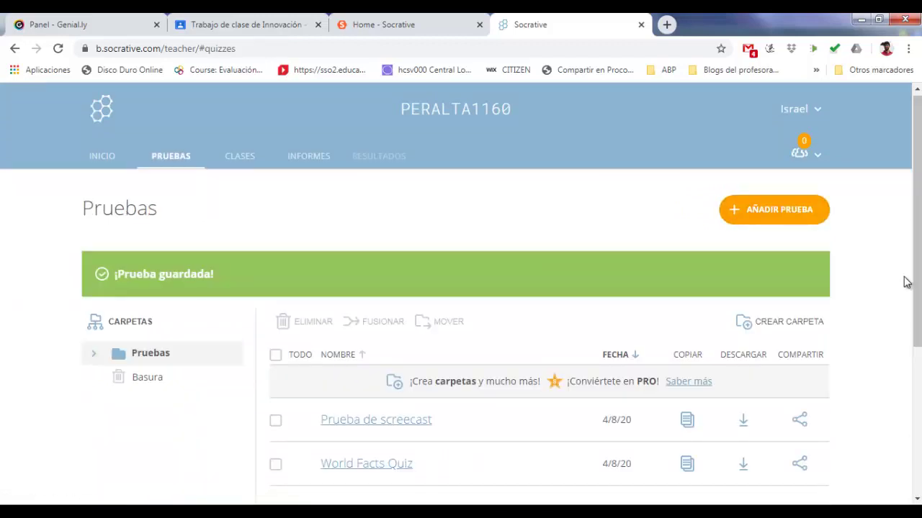
{"action": "left_click_drag", "start_coordinate": [916, 288], "coordinate": [916, 318]}
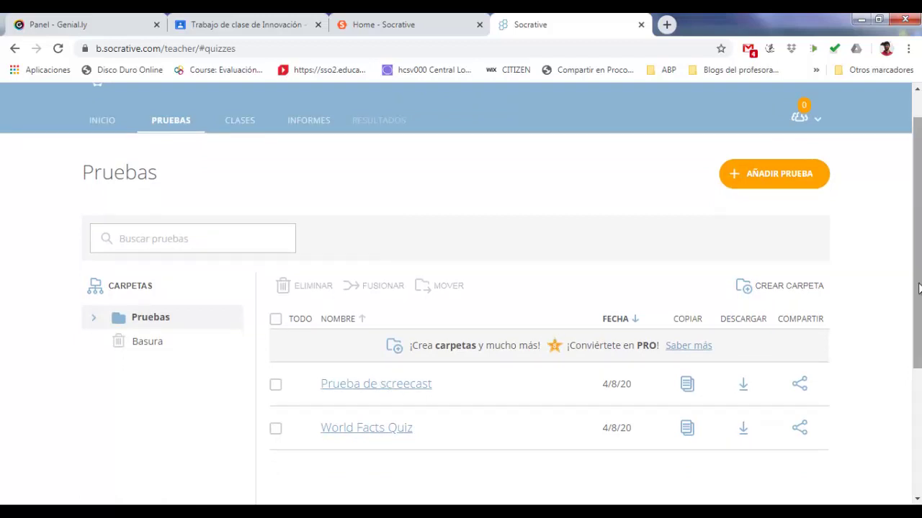
{"action": "left_click_drag", "start_coordinate": [917, 289], "coordinate": [918, 278]}
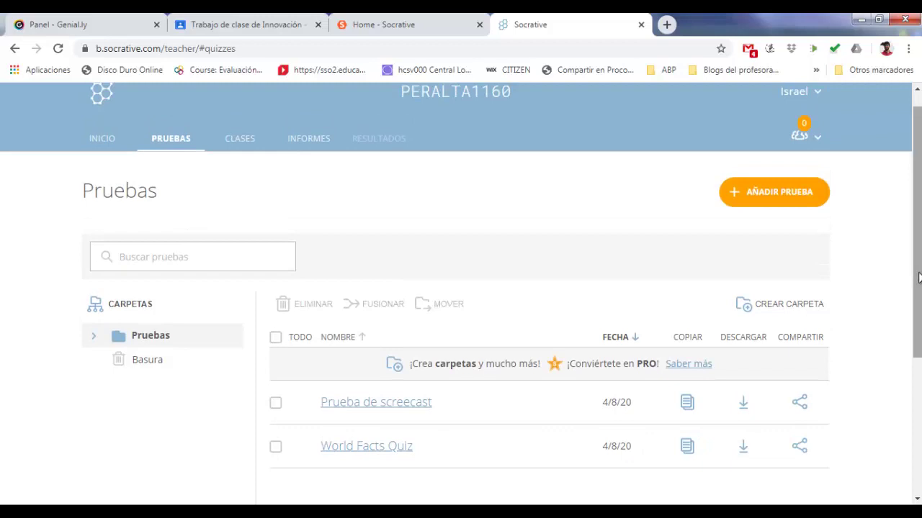
{"action": "left_click", "coordinate": [105, 146]}
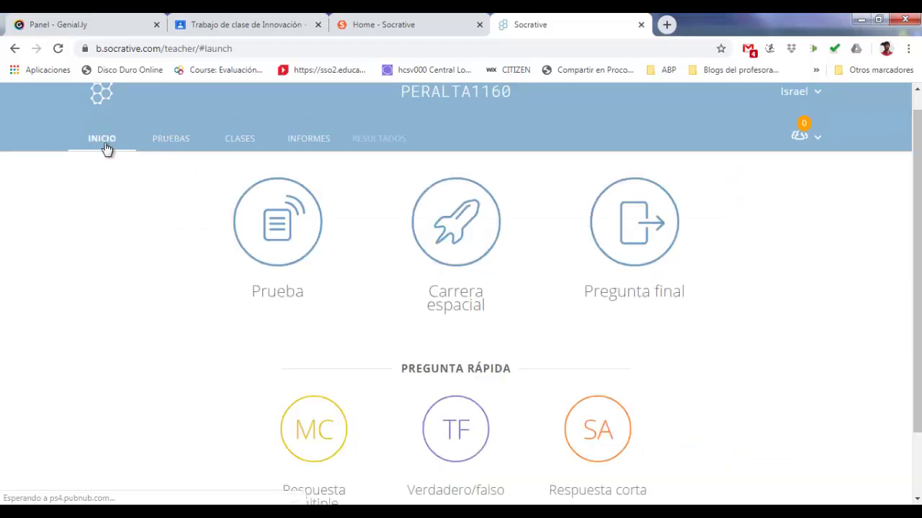
Start a quiz launch, select Prueba de screecast, and continue with Siguiente
{"action": "left_click", "coordinate": [289, 232]}
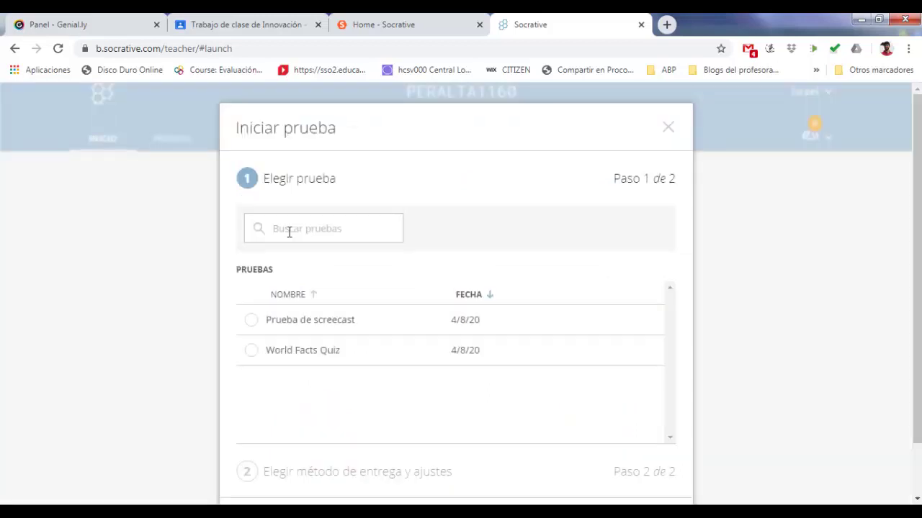
{"action": "left_click", "coordinate": [298, 325]}
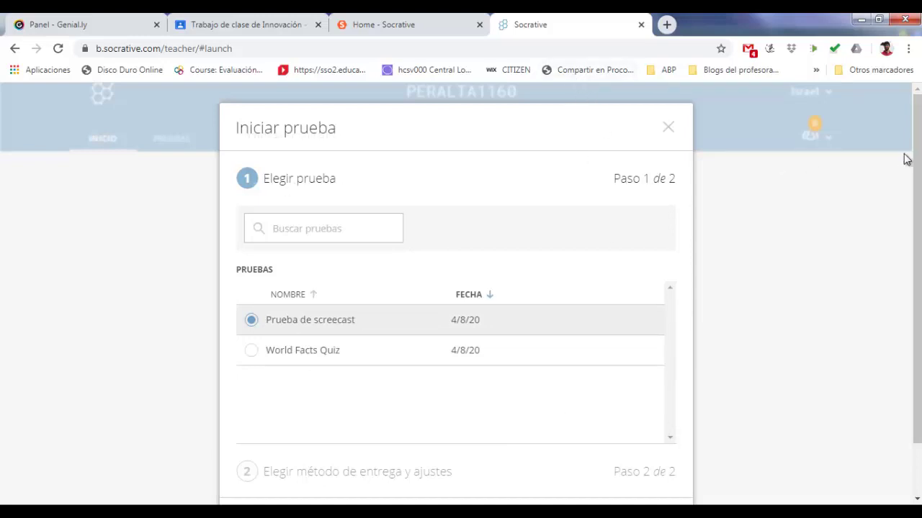
{"action": "scroll", "coordinate": [911, 165], "scroll_direction": "down", "scroll_amount": 1}
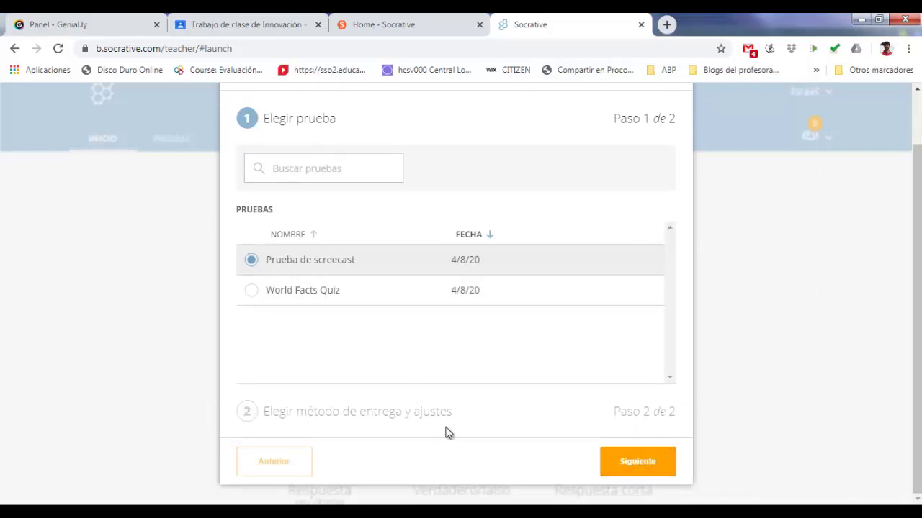
{"action": "left_click", "coordinate": [644, 457]}
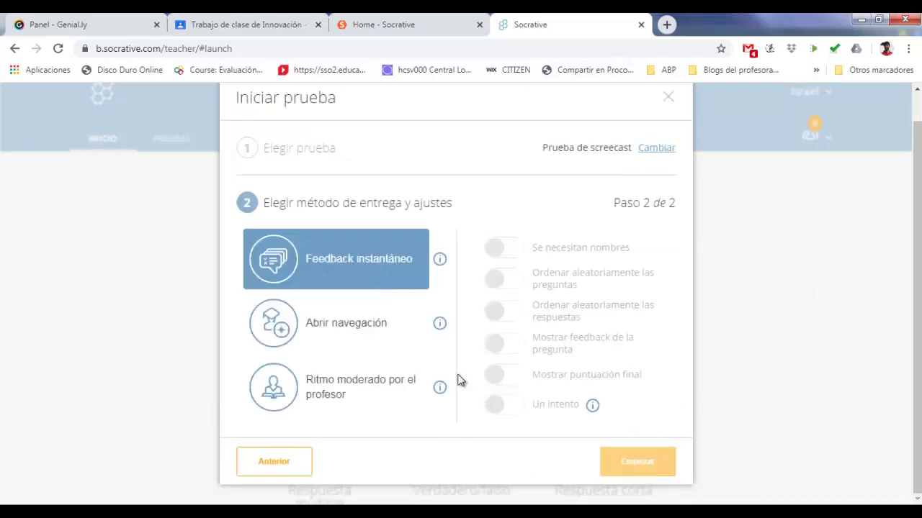
Choose Feedback instantáneo delivery after briefly trying teacher-paced, and dismiss the colour-scheme prompt
{"action": "left_click", "coordinate": [375, 245]}
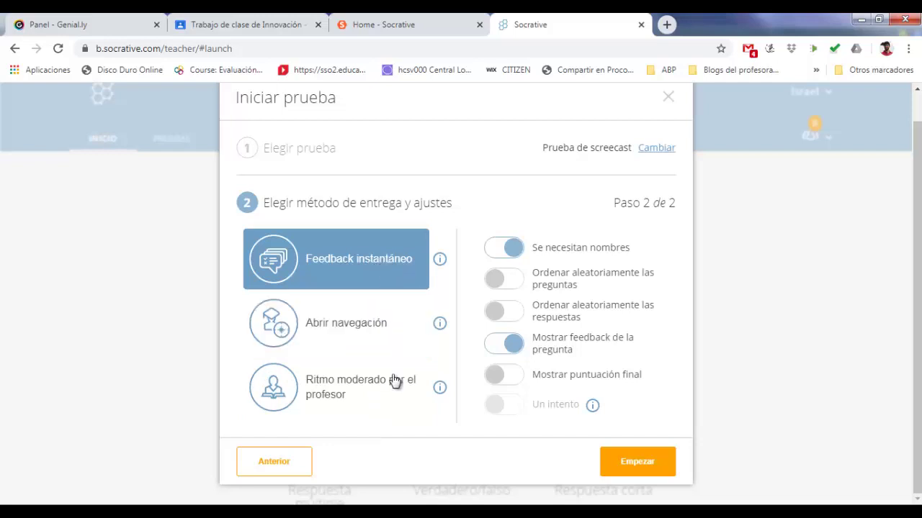
{"action": "left_click", "coordinate": [394, 404]}
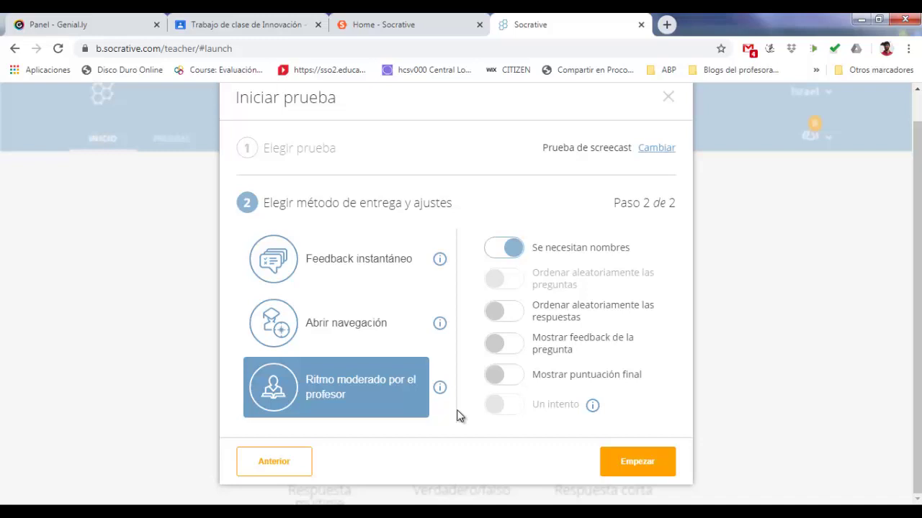
{"action": "left_click", "coordinate": [358, 270]}
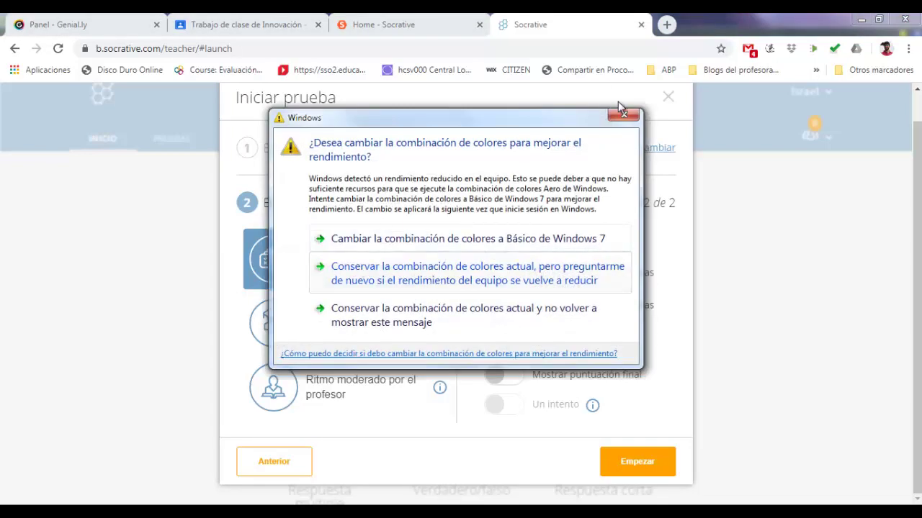
{"action": "left_click", "coordinate": [622, 113]}
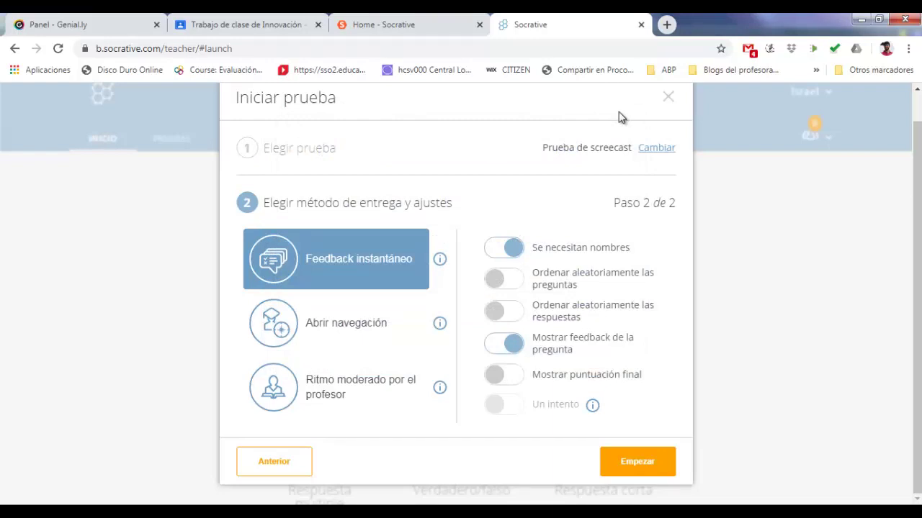
Start the quiz and set the live results to display Puntuación (#)
{"action": "left_click", "coordinate": [639, 461]}
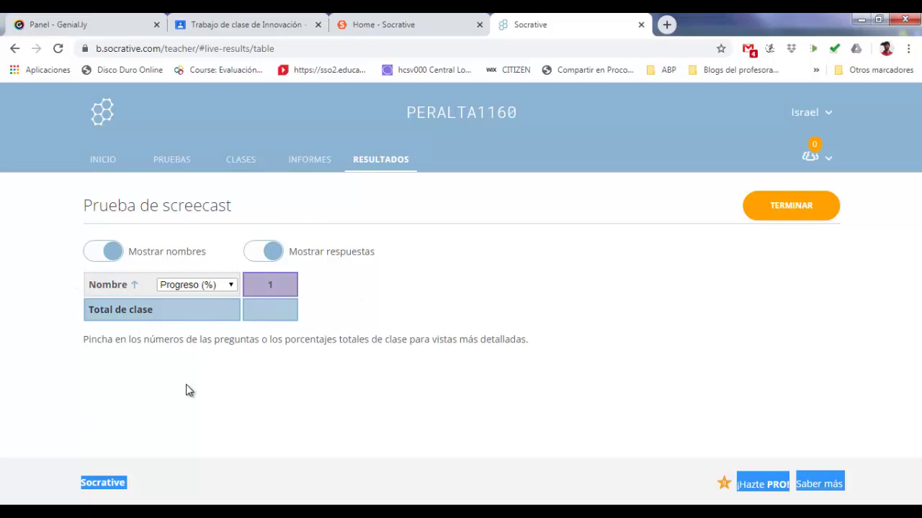
{"action": "left_click", "coordinate": [229, 286]}
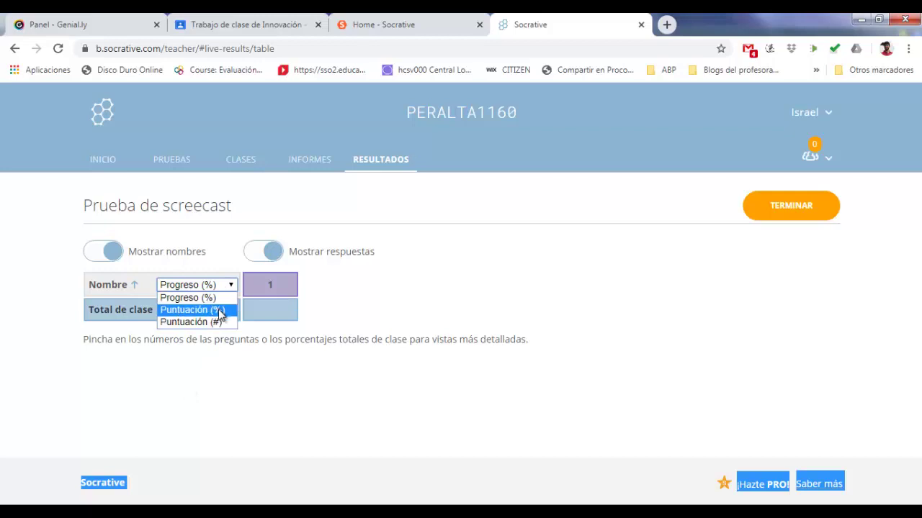
{"action": "left_click", "coordinate": [218, 309]}
{"action": "left_click", "coordinate": [229, 286]}
{"action": "left_click", "coordinate": [227, 322]}
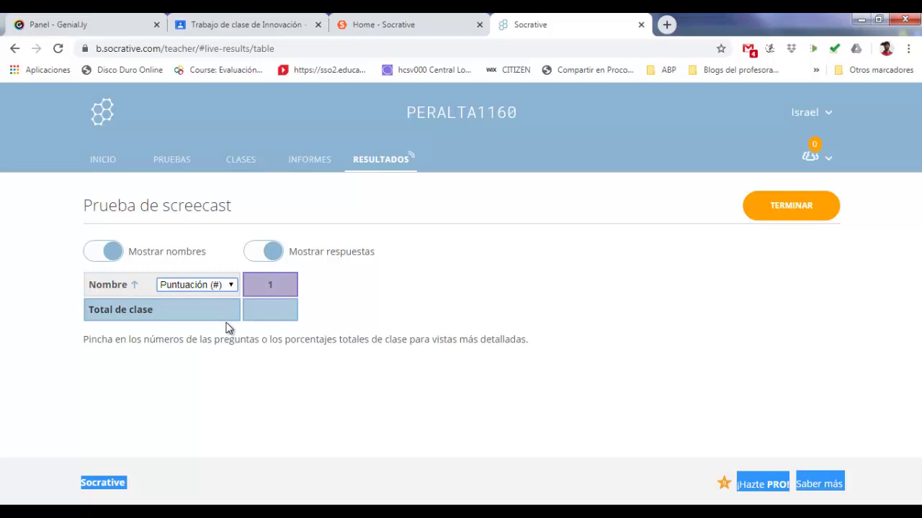
Toggle Mostrar respuestas and Mostrar nombres off and back on
{"action": "left_click", "coordinate": [262, 252]}
{"action": "left_click", "coordinate": [261, 252]}
{"action": "left_click", "coordinate": [116, 251]}
{"action": "left_click", "coordinate": [97, 251]}
End the quiz with TERMINAR, confirm, look over the INFORMES report options, then return to PRUEBAS
{"action": "left_click", "coordinate": [817, 218]}
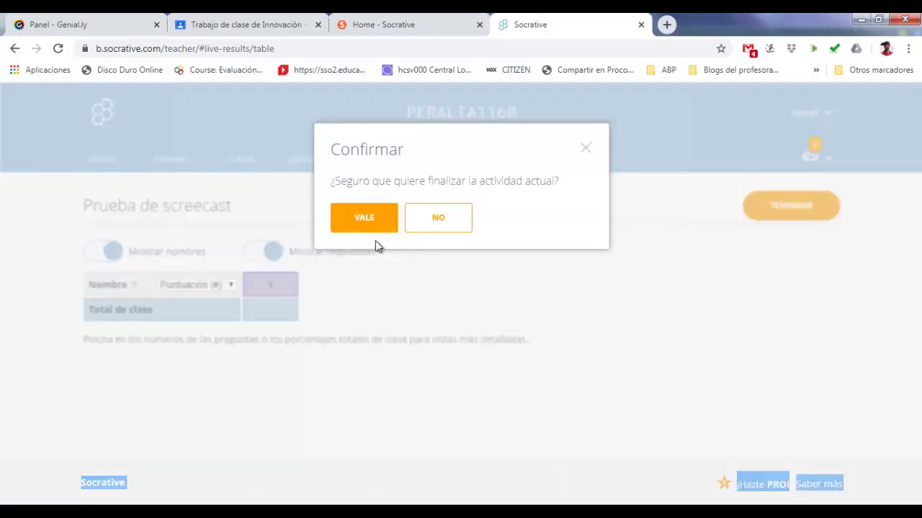
{"action": "left_click", "coordinate": [363, 218]}
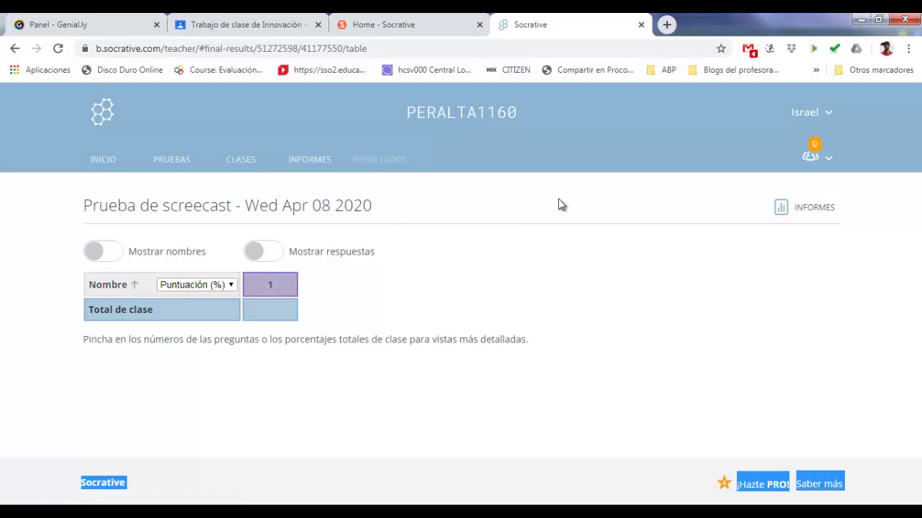
{"action": "left_click", "coordinate": [779, 220]}
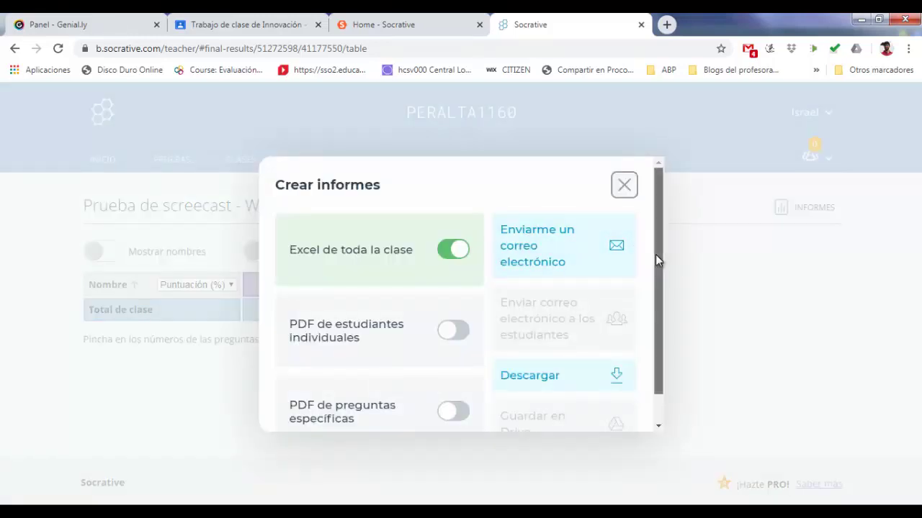
{"action": "left_click_drag", "start_coordinate": [655, 255], "coordinate": [658, 281]}
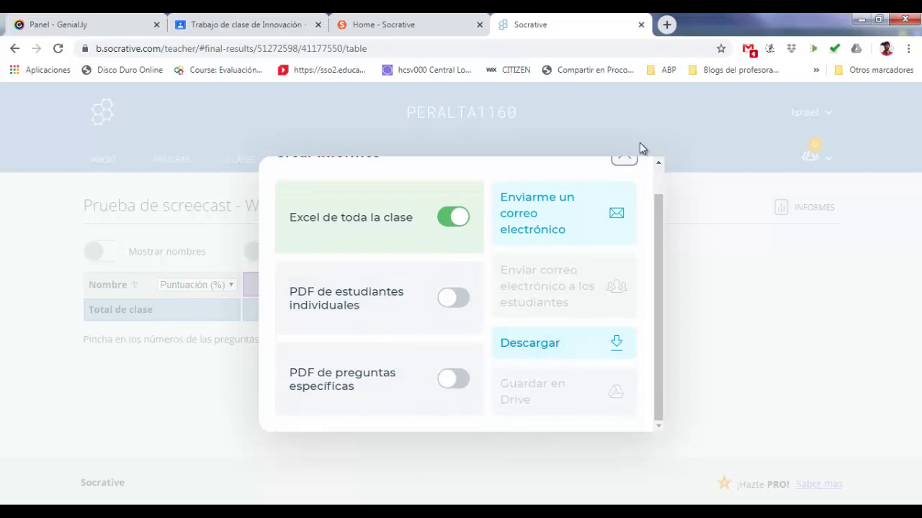
{"action": "left_click", "coordinate": [622, 159]}
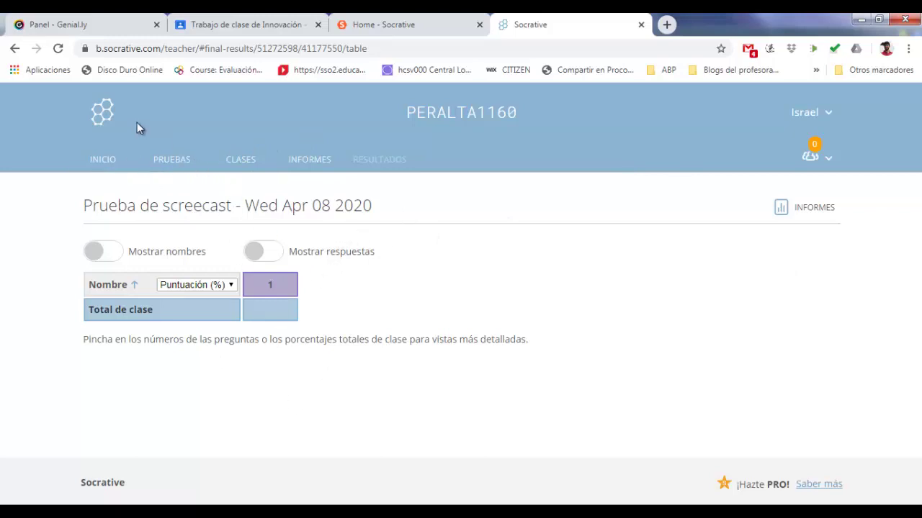
{"action": "left_click", "coordinate": [165, 166]}
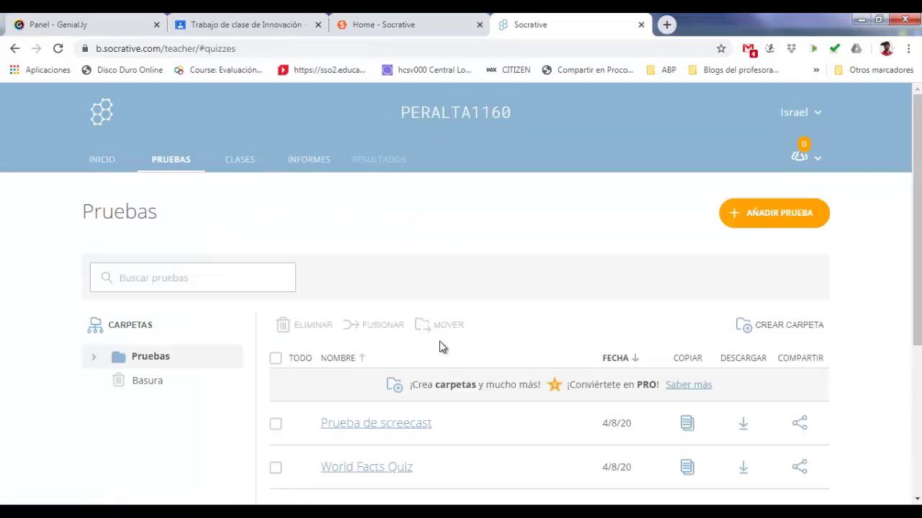
Switch to the browser window showing the socrative.com 'Meet Socrative' home page
{"action": "mouse_move", "coordinate": [918, 180]}
{"action": "left_mouse_down"}
{"action": "mouse_move", "coordinate": [919, 254]}
{"action": "mouse_move", "coordinate": [919, 179]}
{"action": "left_mouse_up"}
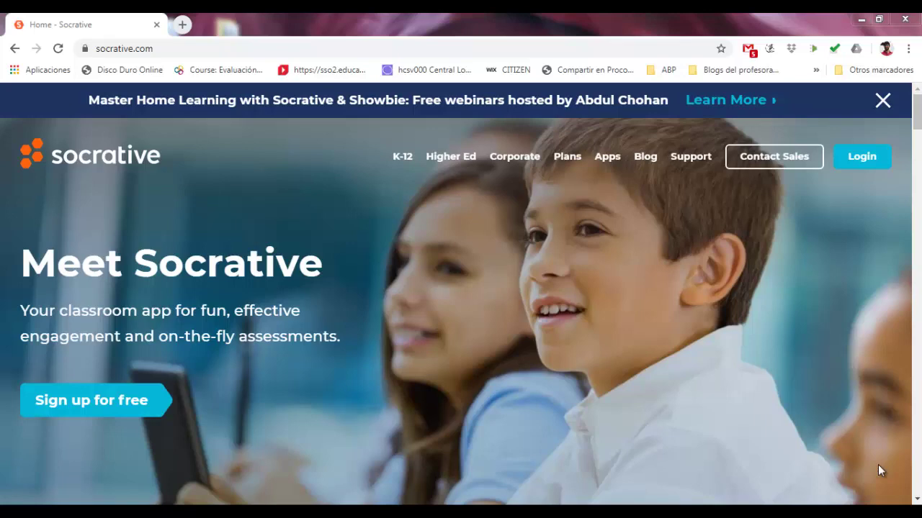
Log in as a student, enter the teacher's room name, switch to Español, and join with UNIRTE
{"action": "left_click", "coordinate": [858, 157]}
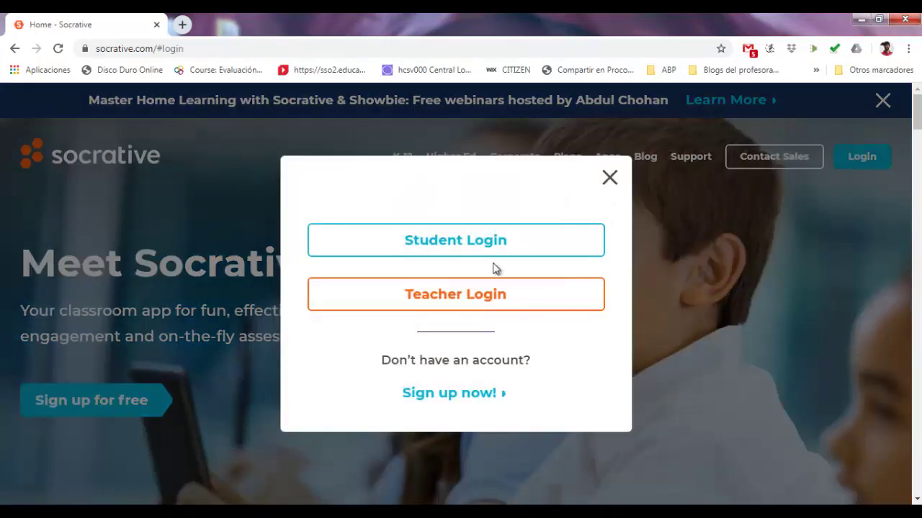
{"action": "left_click", "coordinate": [473, 252]}
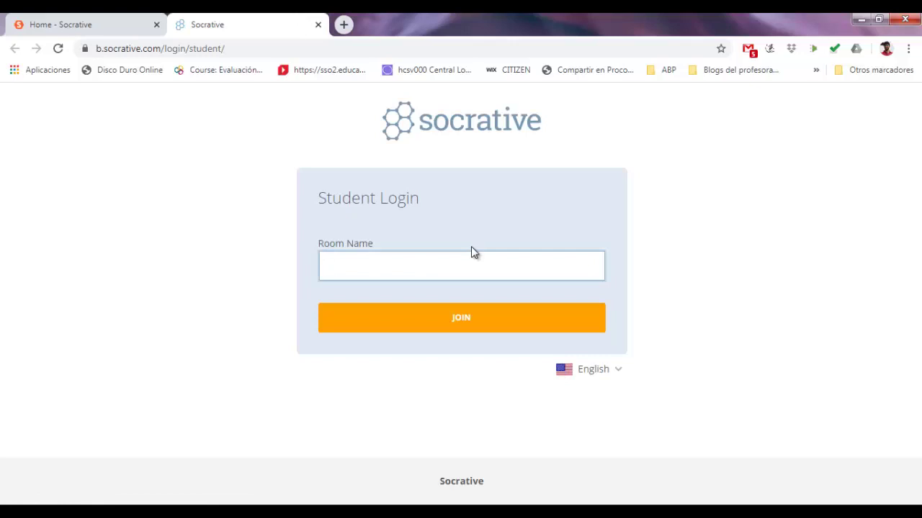
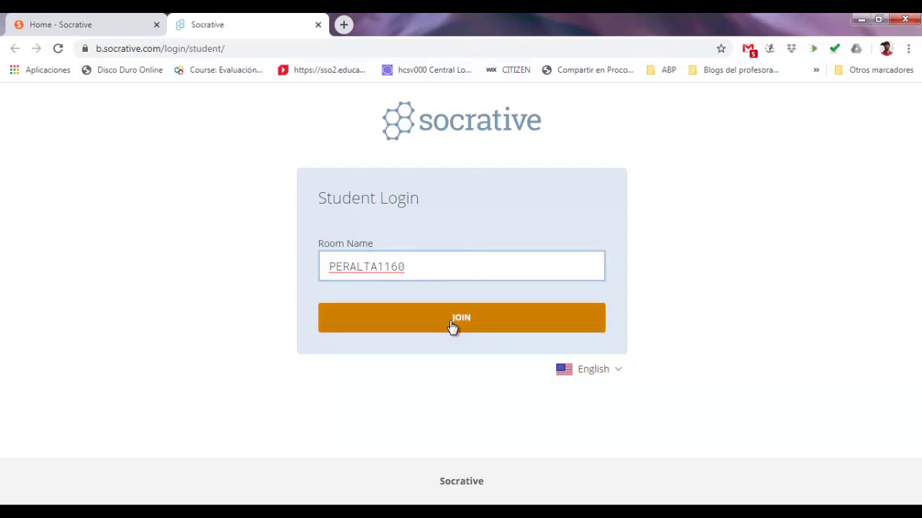
{"action": "left_click", "coordinate": [609, 375]}
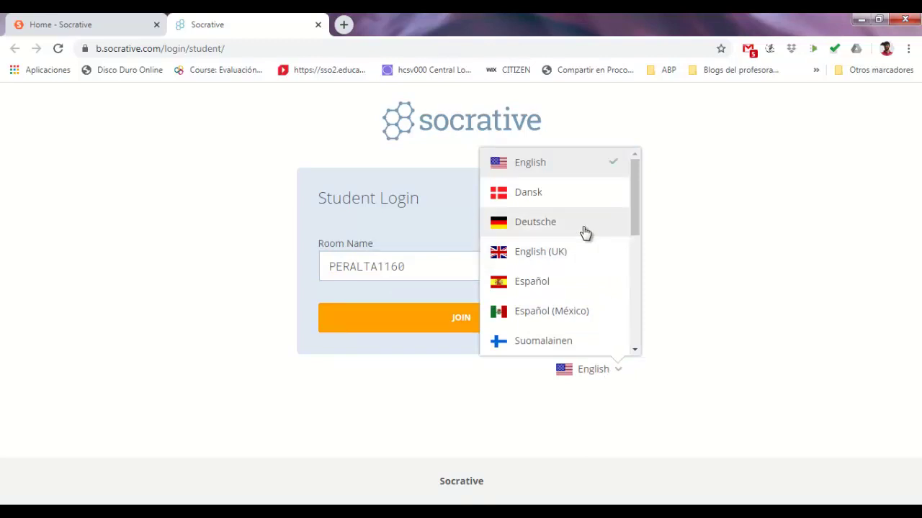
{"action": "left_click", "coordinate": [609, 290]}
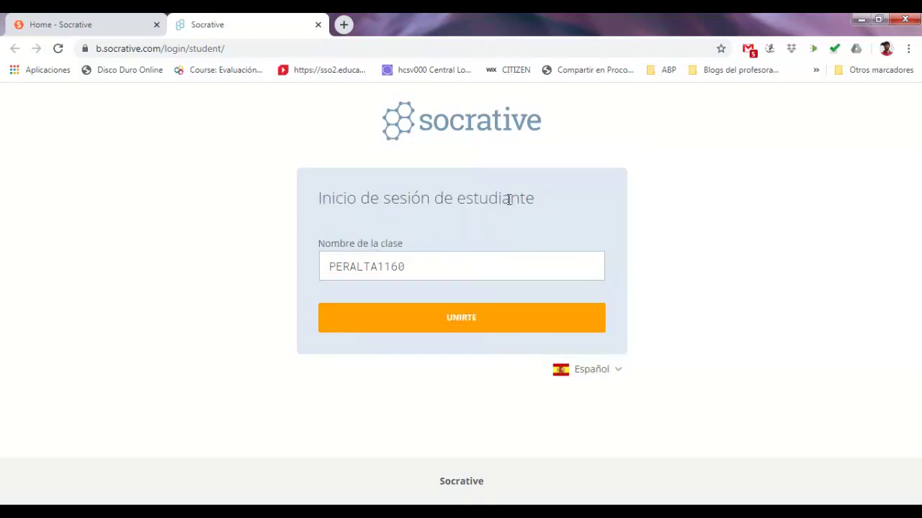
{"action": "left_click", "coordinate": [447, 323]}
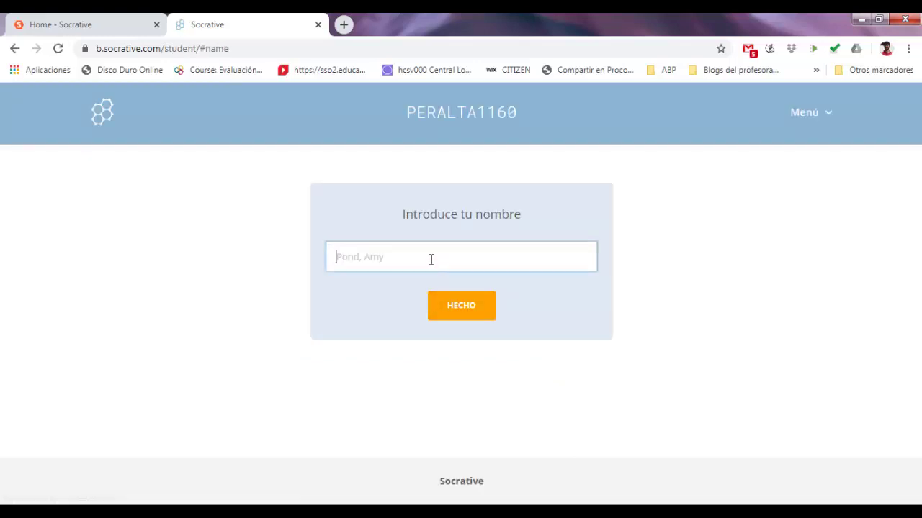
Enter the student's name to join the activity
{"action": "left_click", "coordinate": [432, 250]}
{"action": "left_click", "coordinate": [458, 319]}
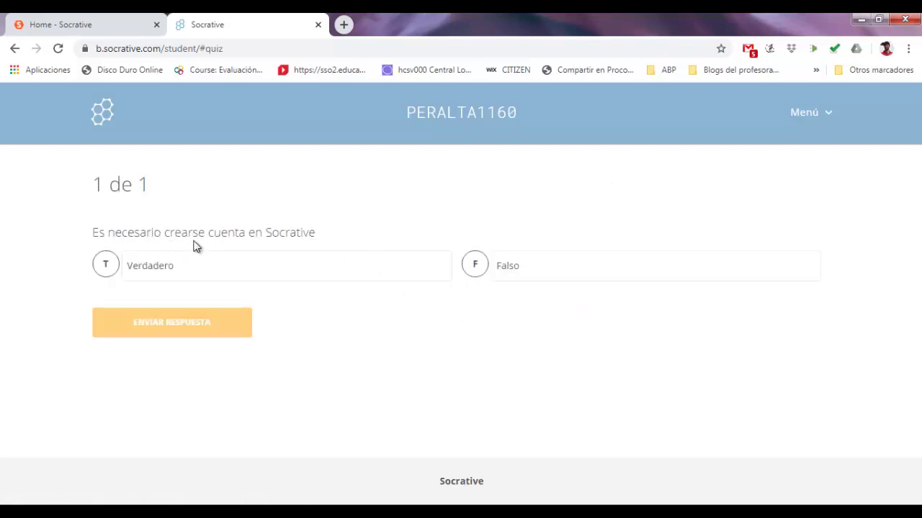
Answer the question Verdadero, submit it, and acknowledge the ¡Correcto! feedback
{"action": "left_click", "coordinate": [120, 268]}
{"action": "left_click", "coordinate": [150, 327]}
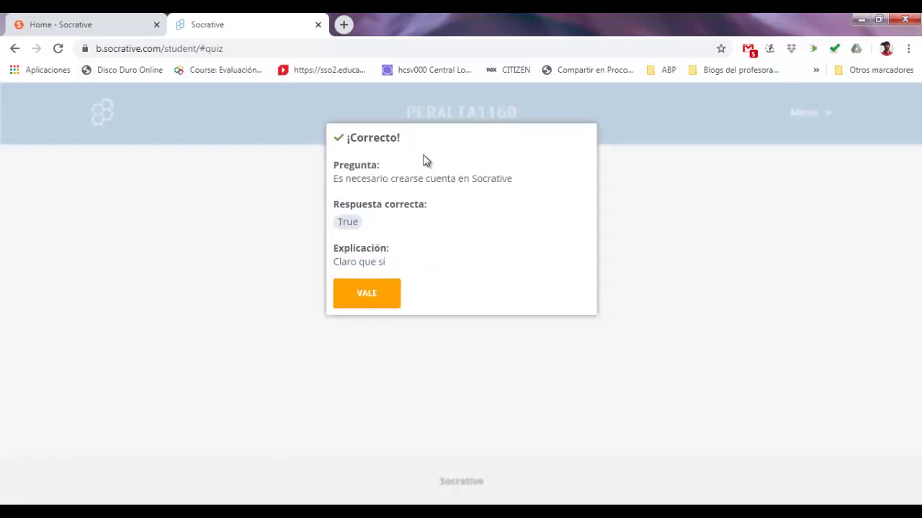
{"action": "left_click", "coordinate": [382, 302]}
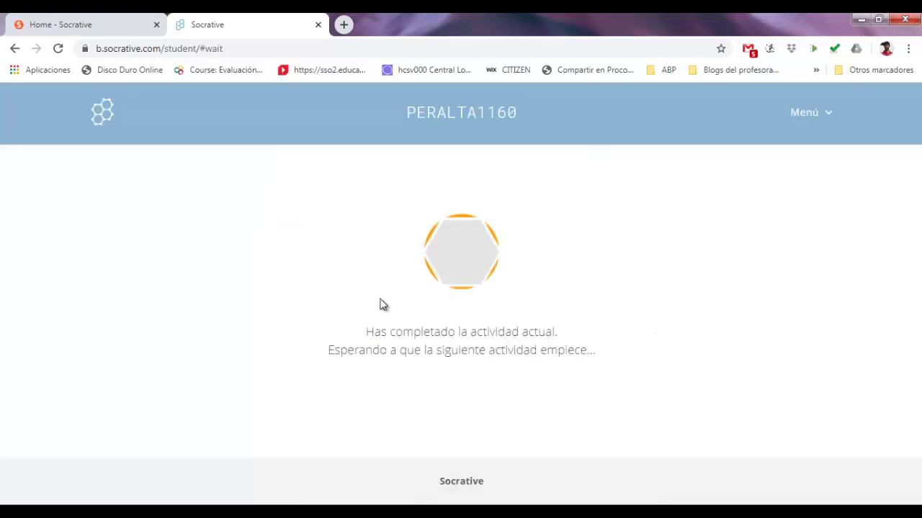